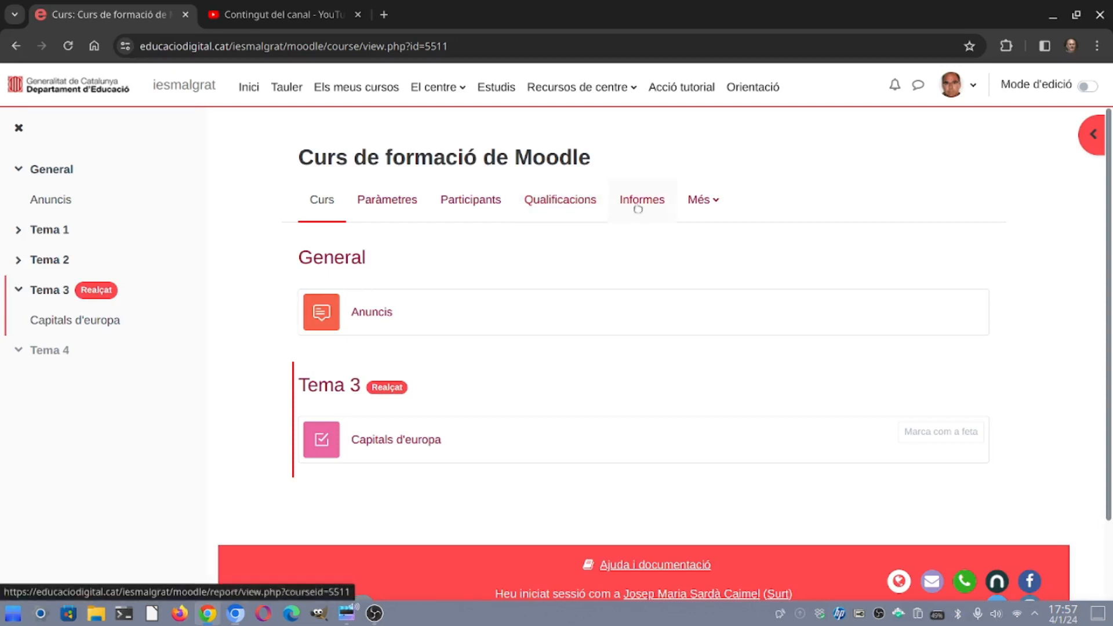
Open the Reinicia page in the course reuse area of the Curs de formació de Moodle course.
left_click(715, 205)
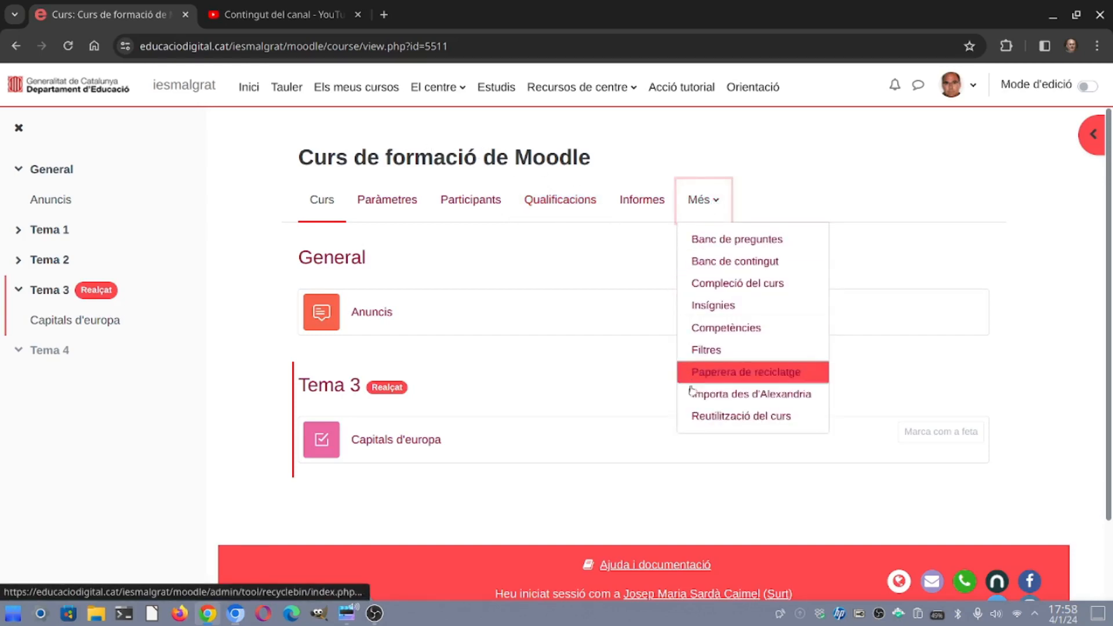
left_click(710, 419)
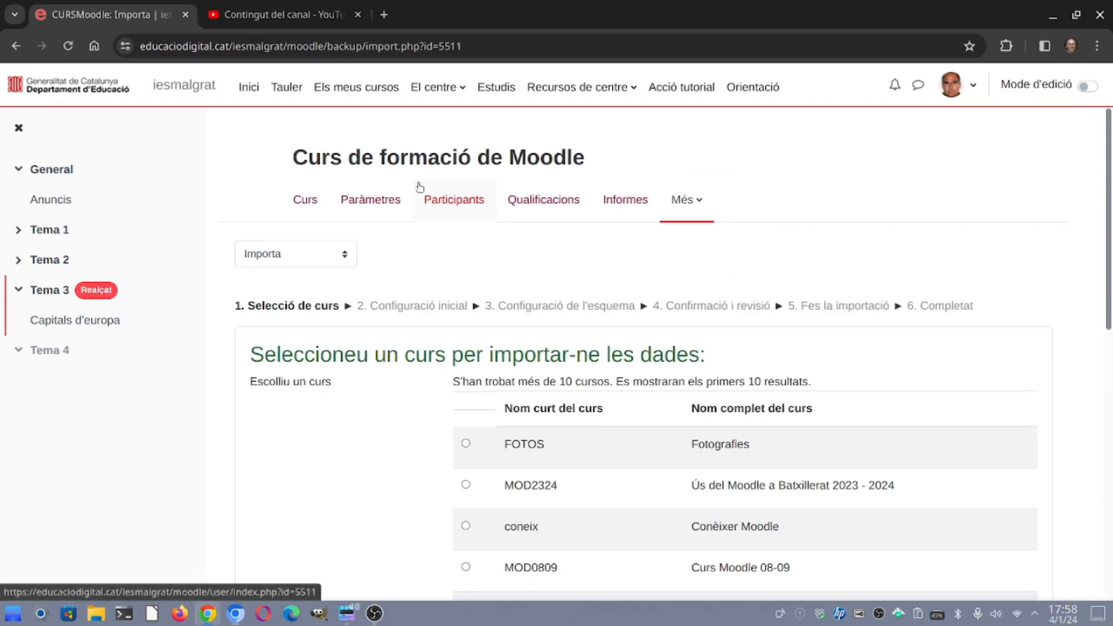
left_click(277, 258)
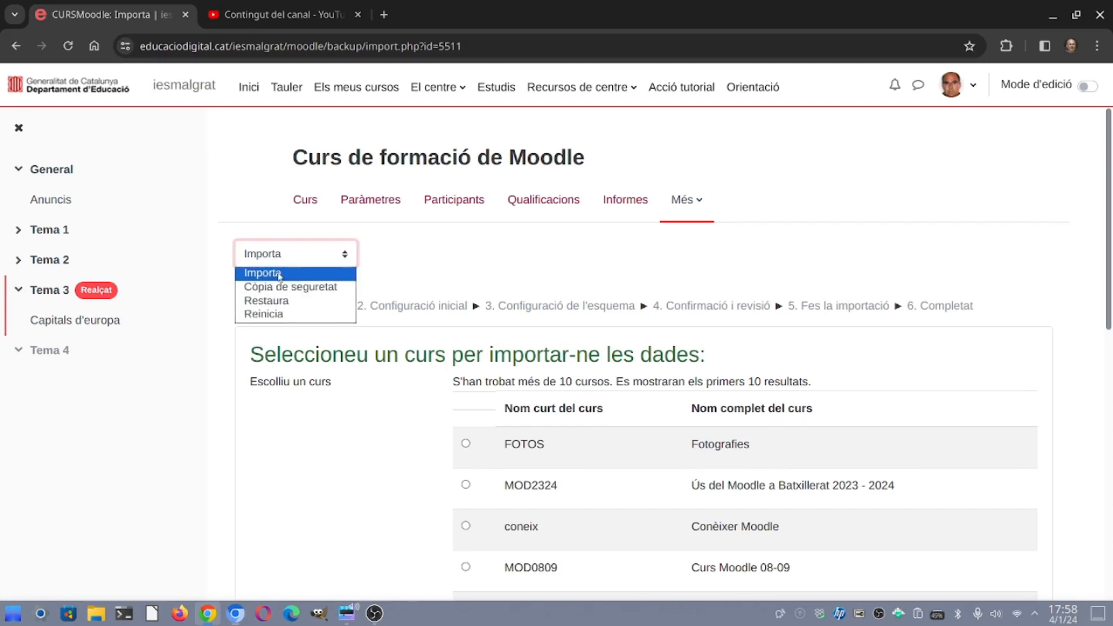
left_click(283, 316)
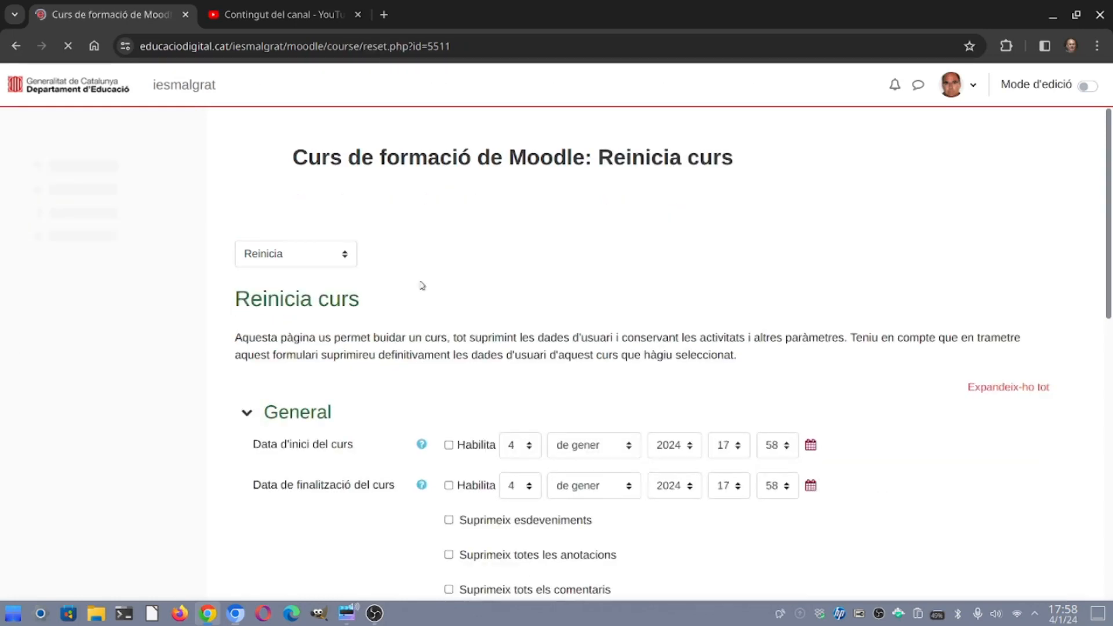
Enable the new course start date in the General section and set it to 10 de setembre 2024.
scroll(482, 250, "down", 3)
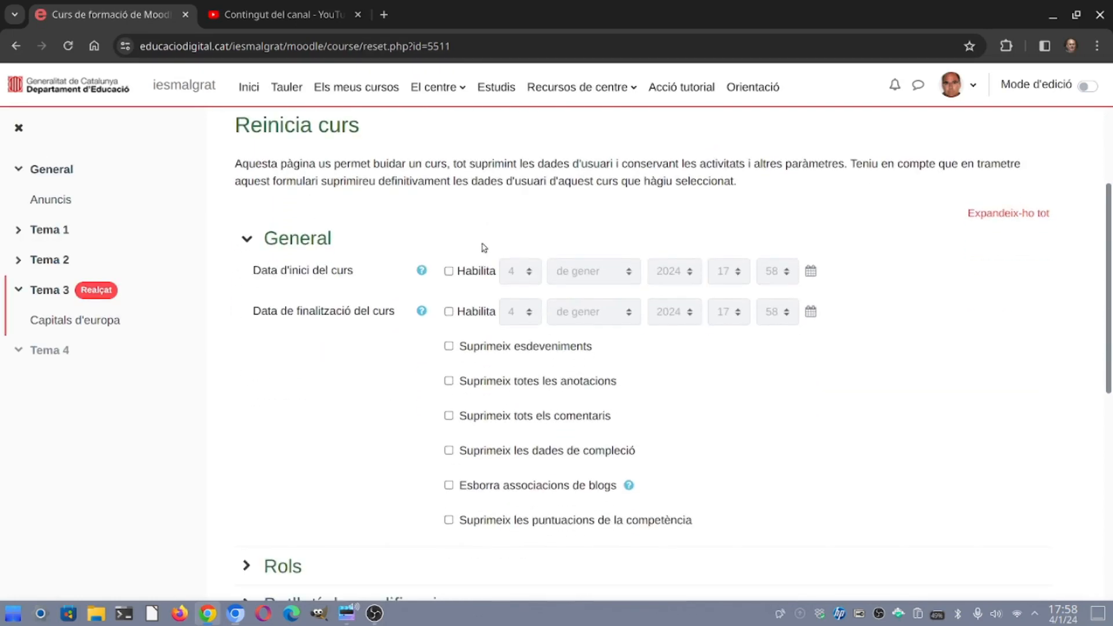
scroll(485, 246, "down", 2)
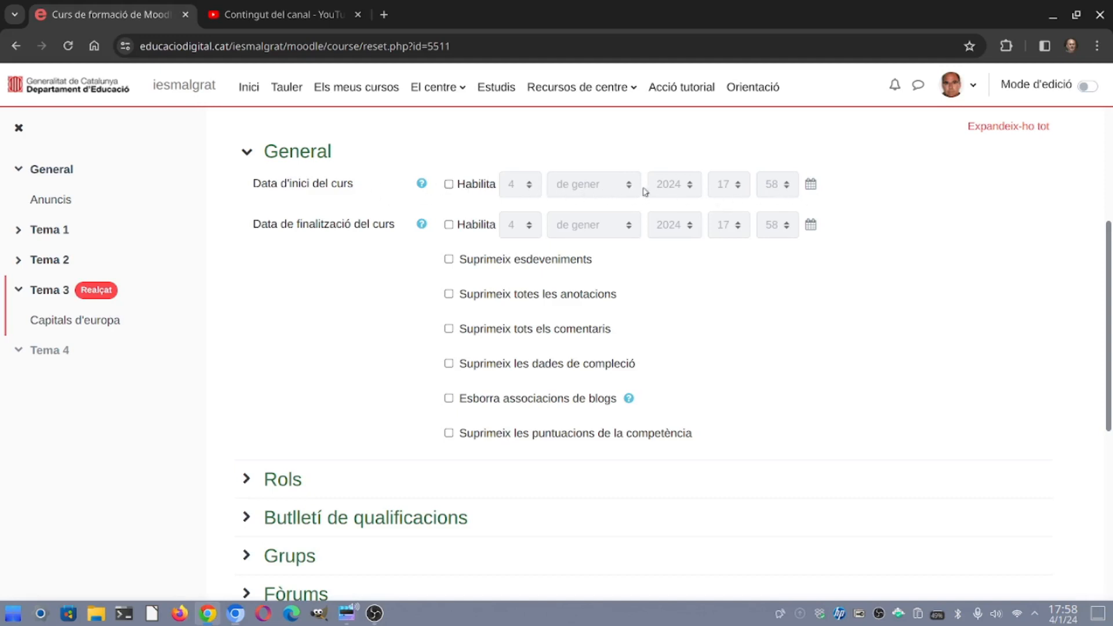
left_click(448, 184)
left_click(515, 186)
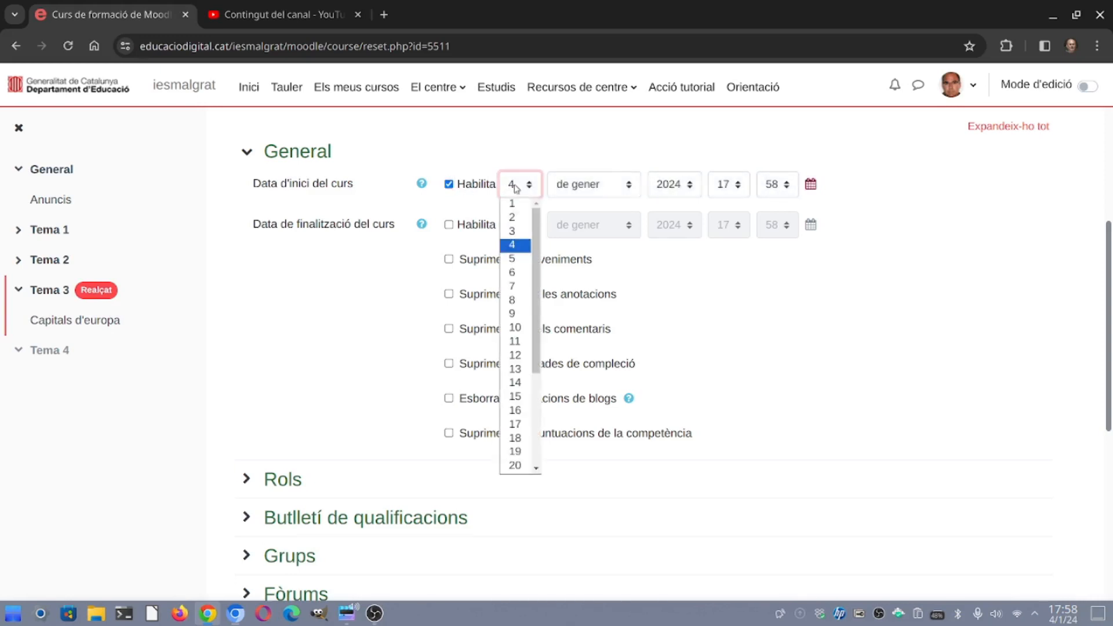
left_click(516, 328)
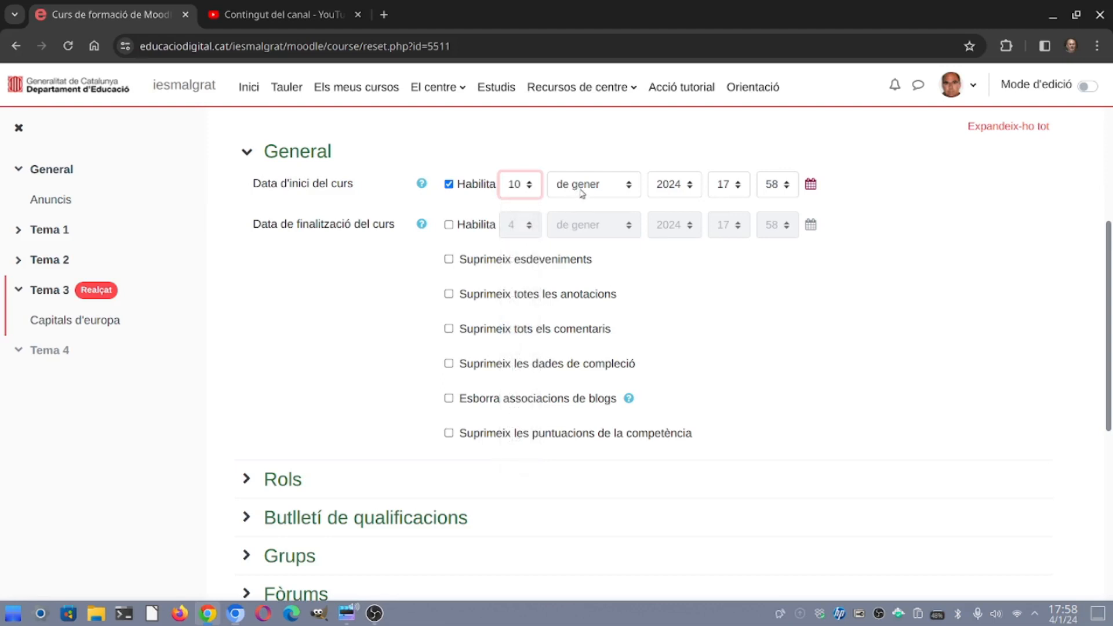
left_click(582, 193)
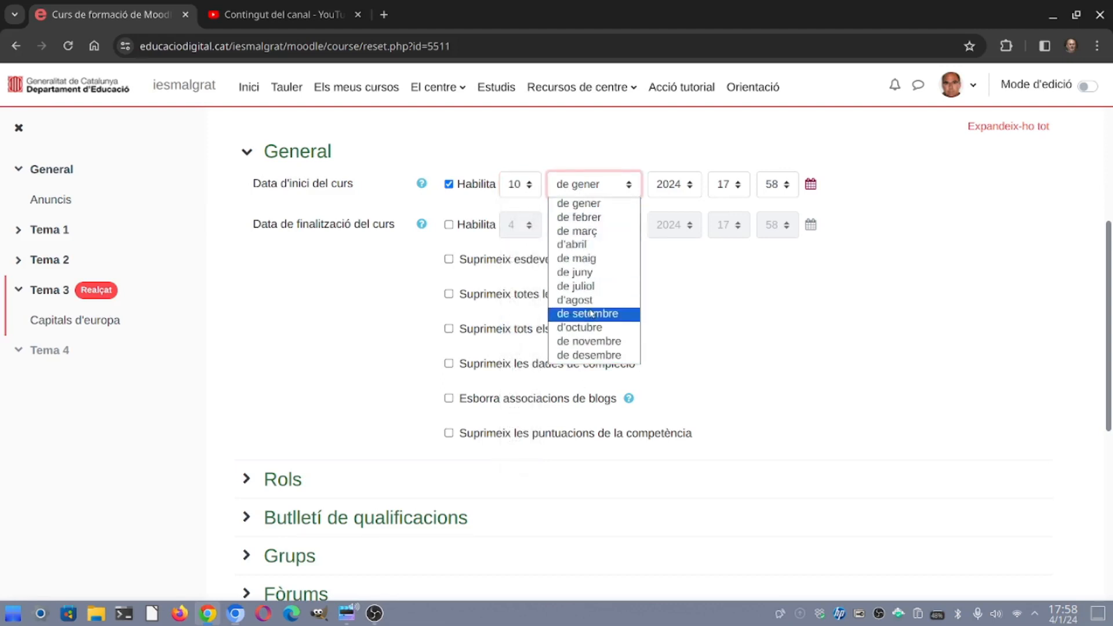
left_click(590, 313)
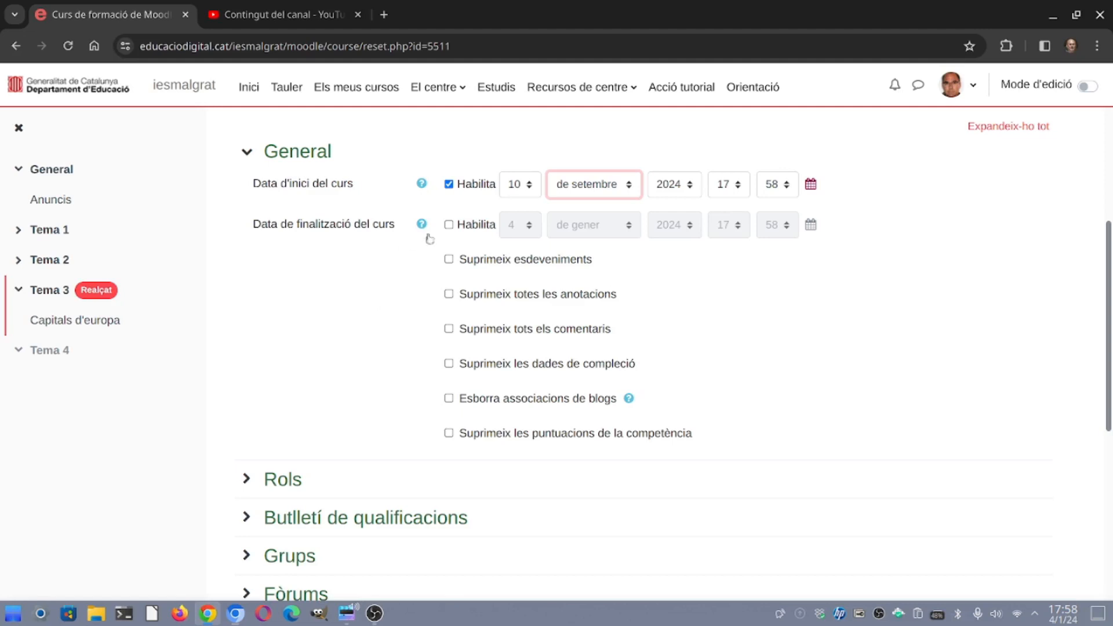
Mark events, all notes, all comments, completion data and competency ratings for deletion in the General section.
left_click(450, 261)
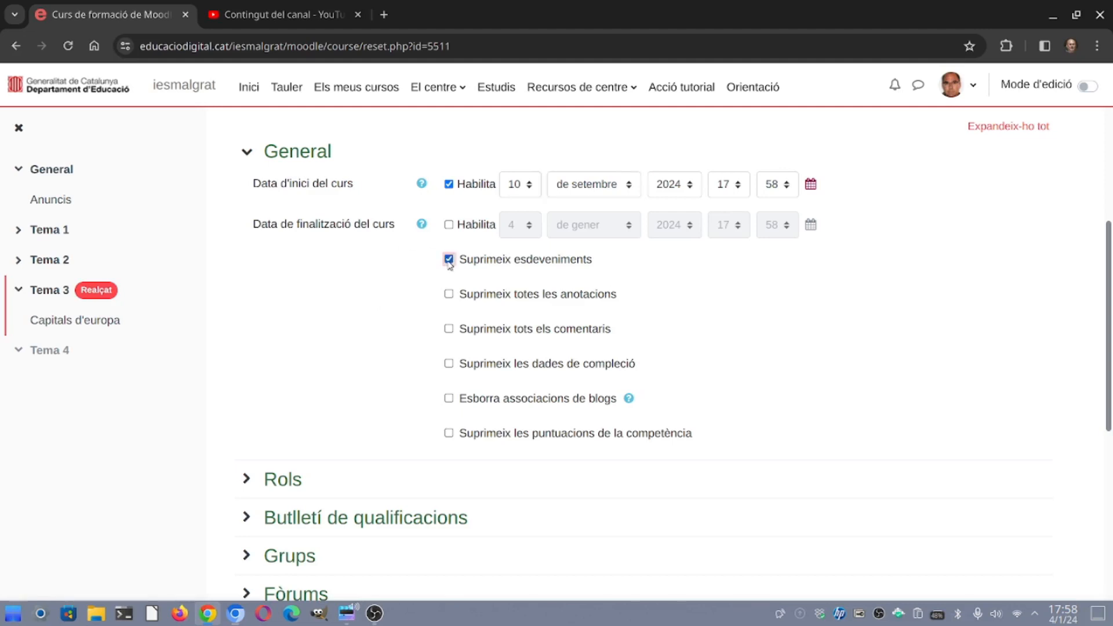
left_click(450, 294)
left_click(451, 366)
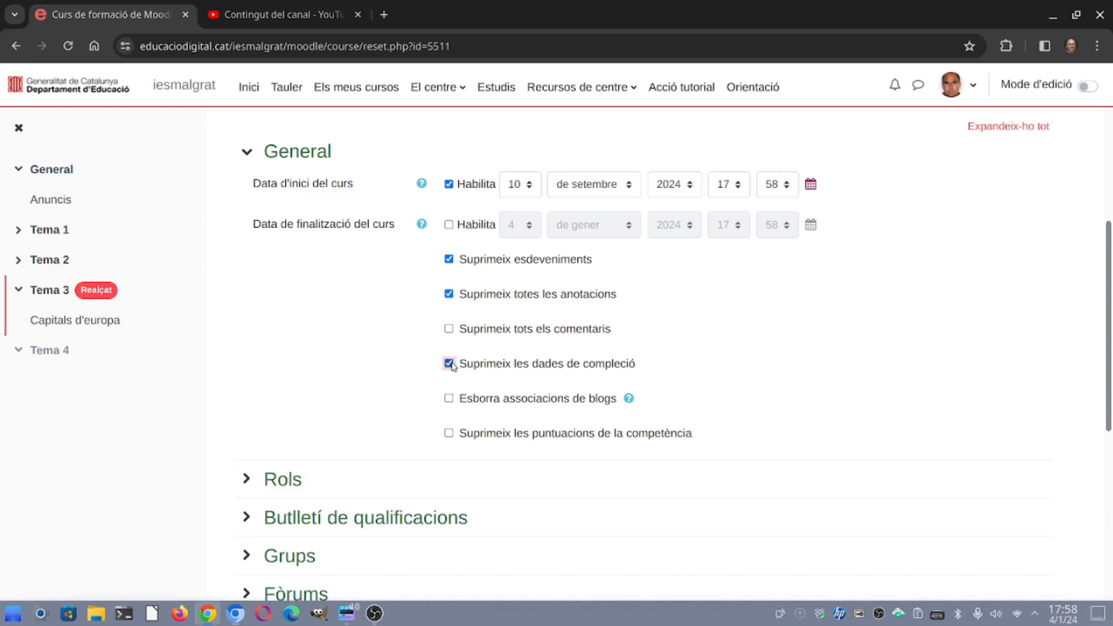
left_click(452, 331)
scroll(423, 337, "down", 3)
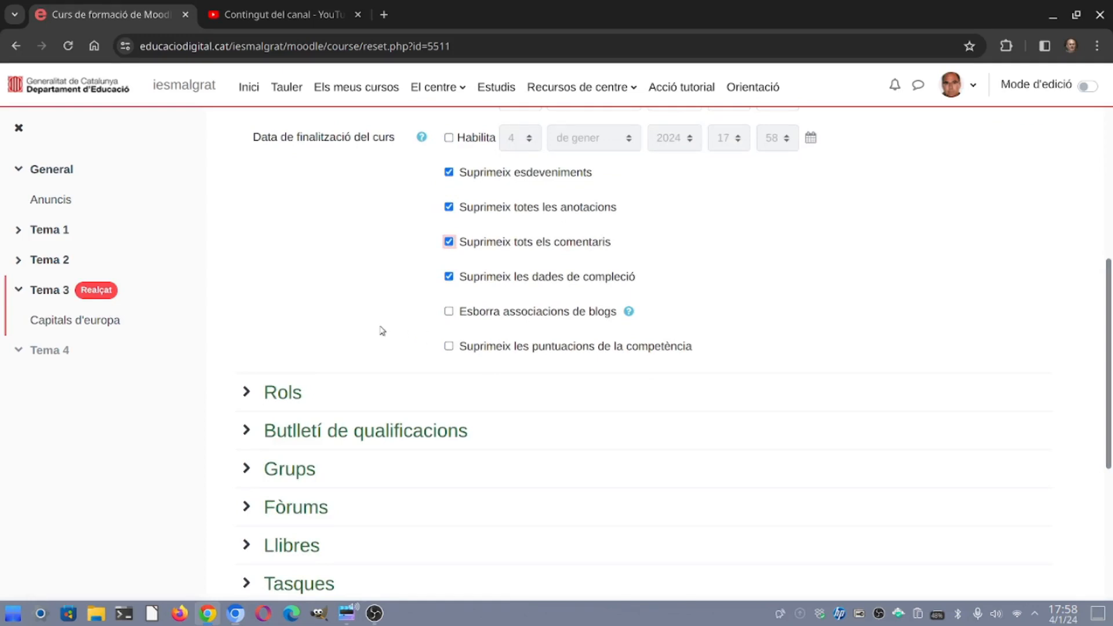
scroll(424, 331, "down", 3)
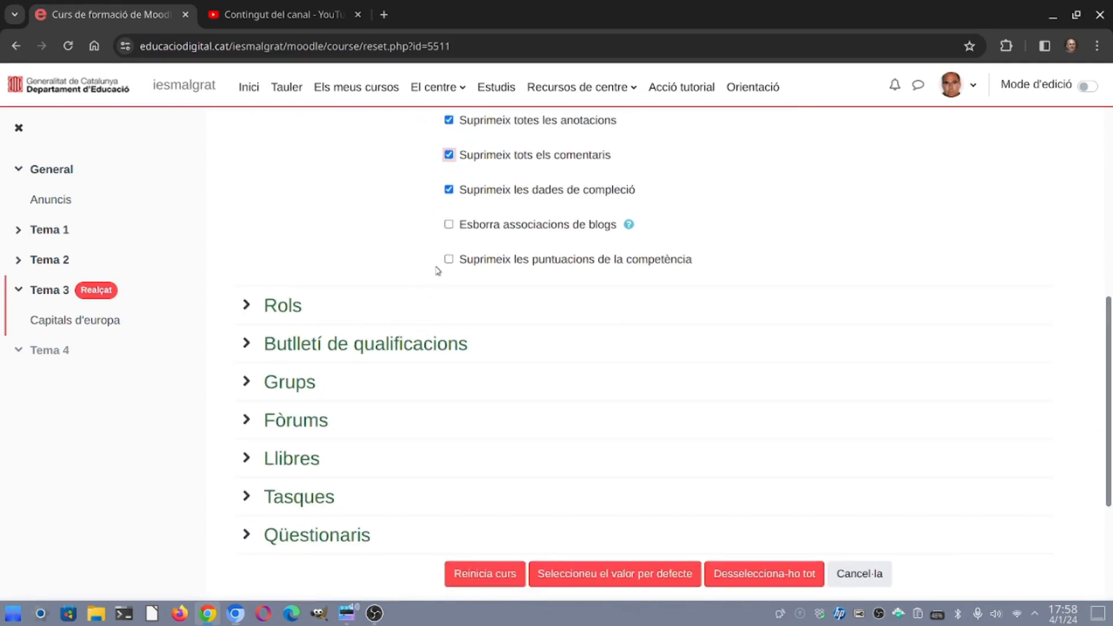
left_click(450, 260)
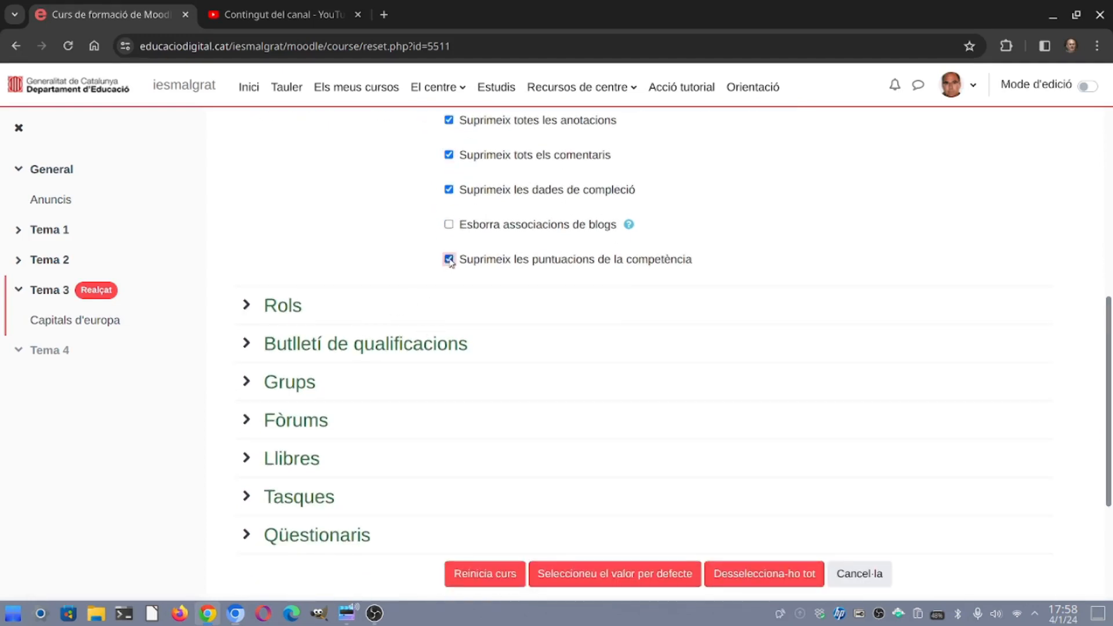
Mark all local role assignments under Rols and all grades under Butlletí de qualificacions for deletion.
left_click(248, 306)
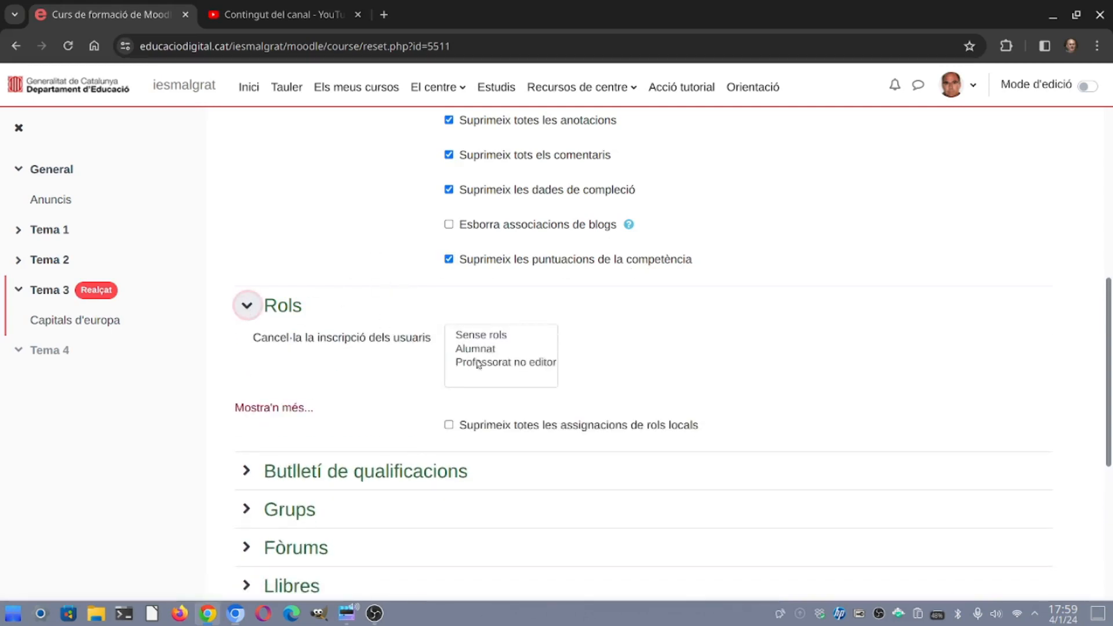
left_click(449, 426)
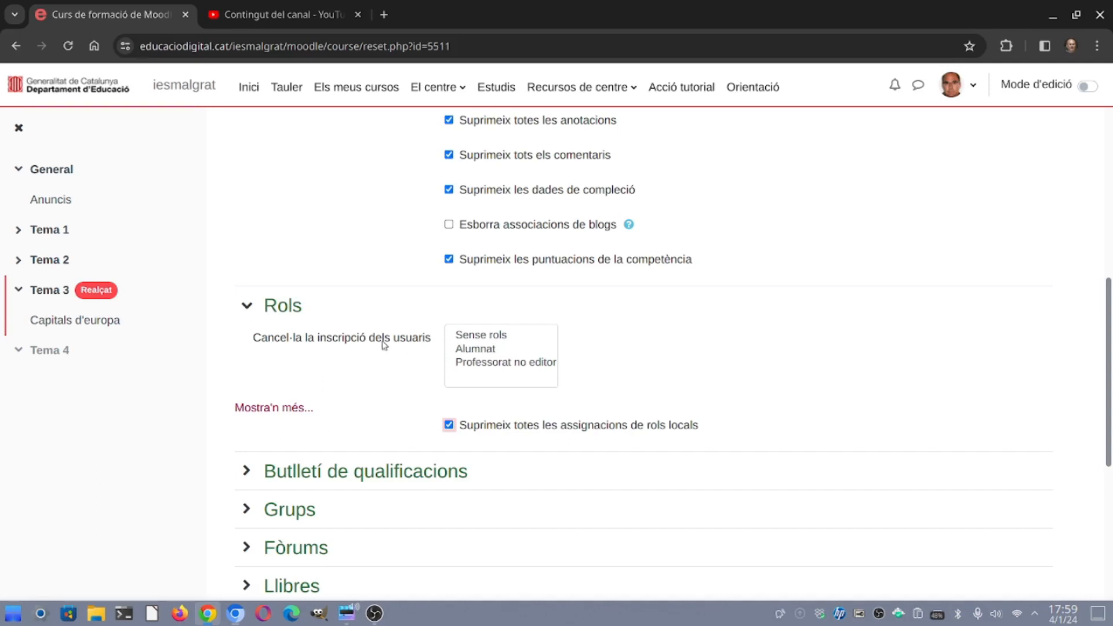
scroll(384, 346, "down", 2)
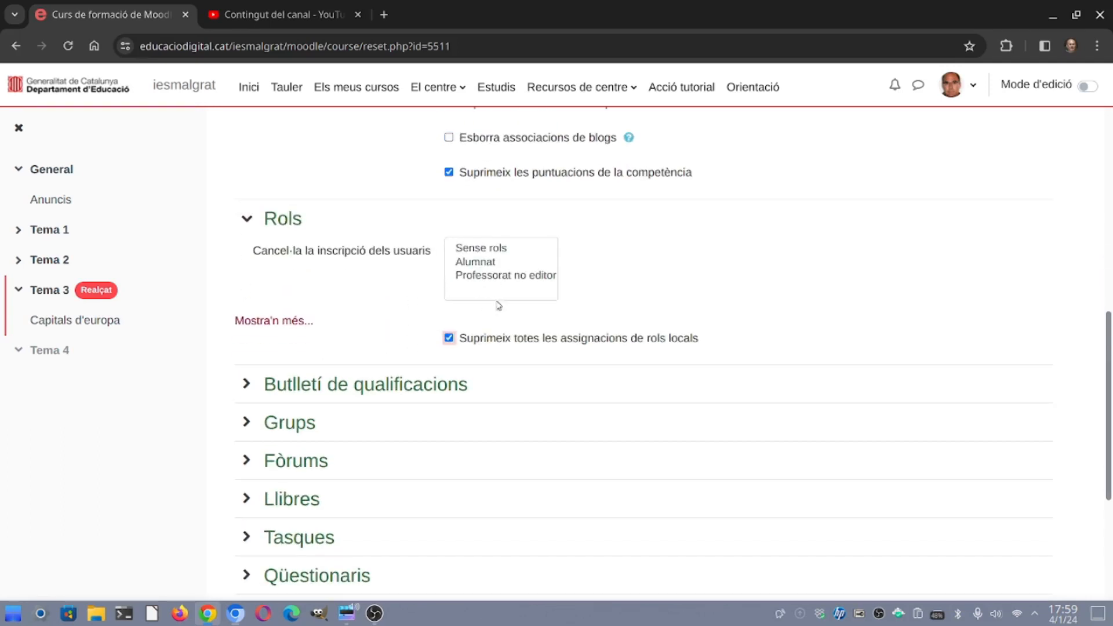
scroll(336, 302, "down", 2)
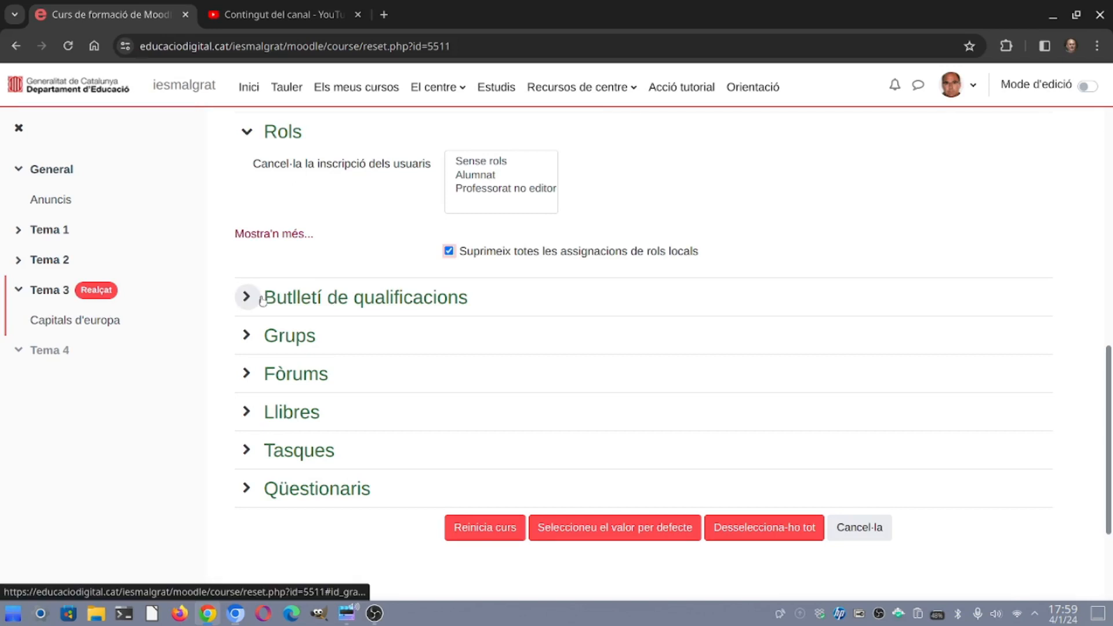
left_click(242, 297)
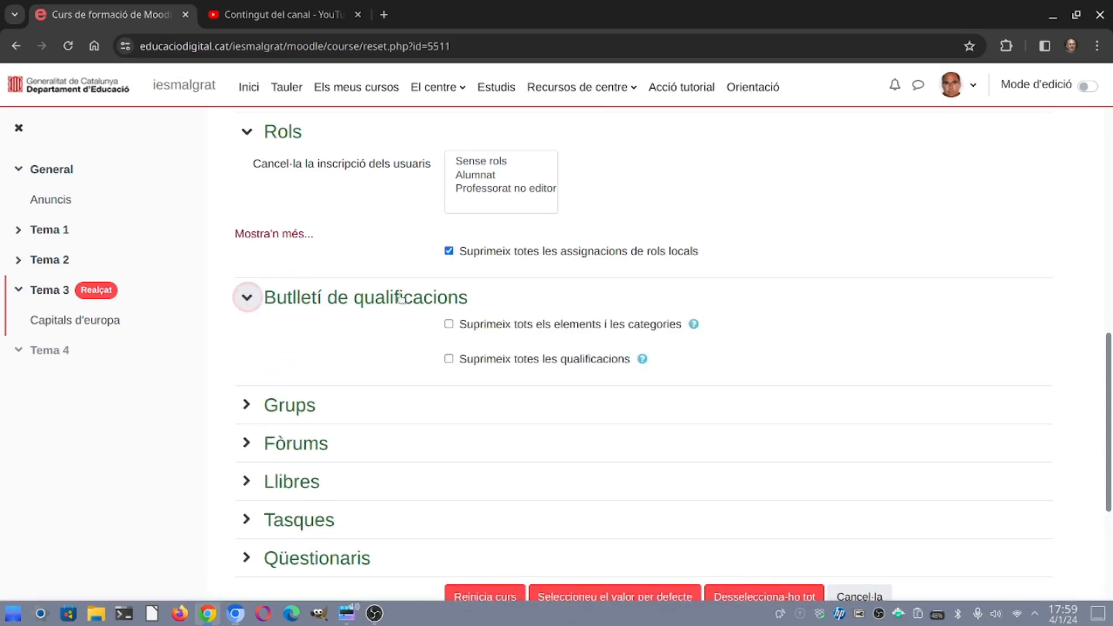
left_click(449, 360)
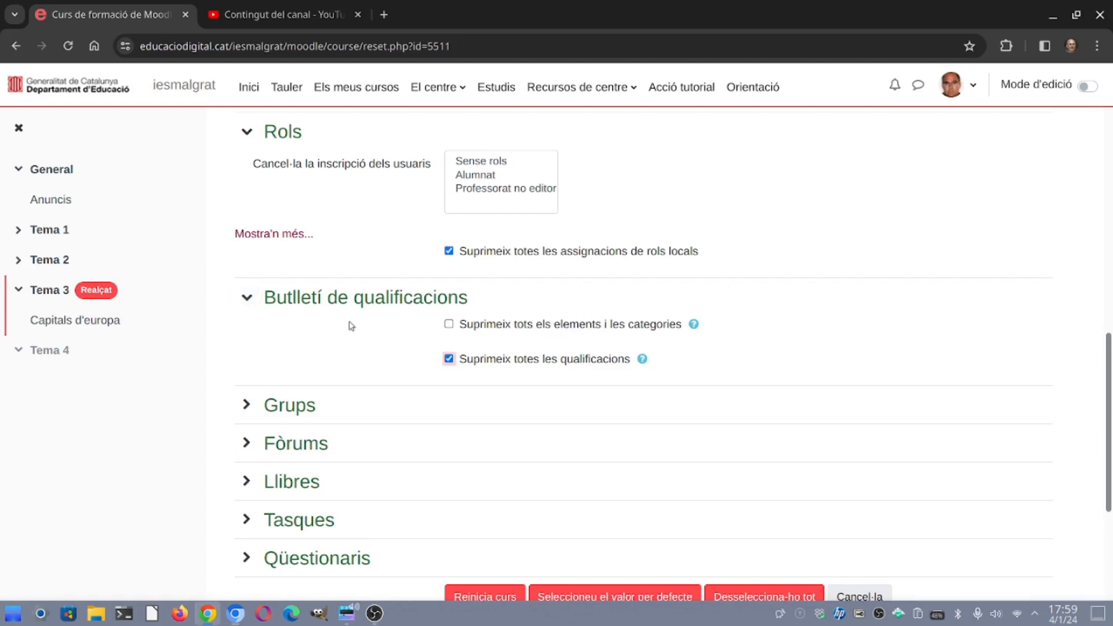
Check the Grups reset options, and mark all forum messages for deletion under Fòrums.
scroll(302, 305, "down", 3)
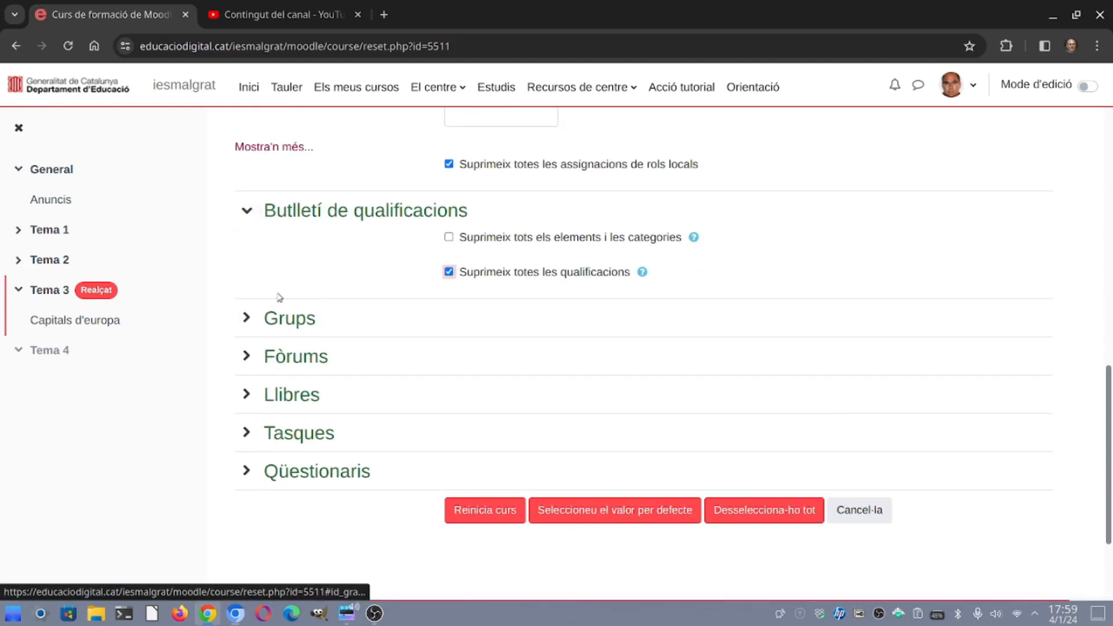
left_click(247, 319)
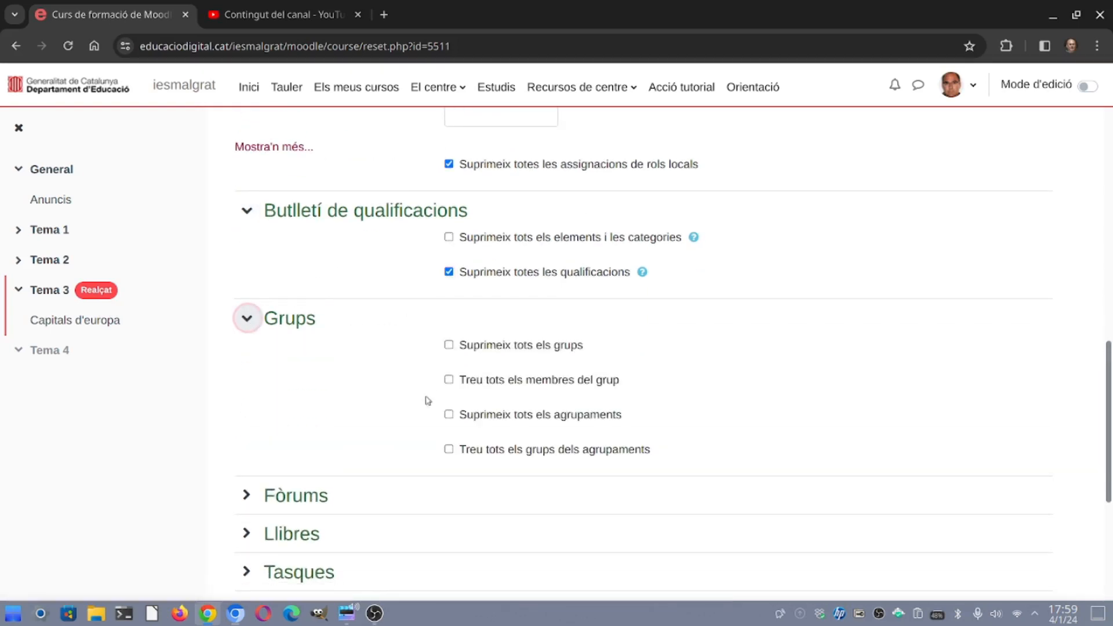
left_click(252, 323)
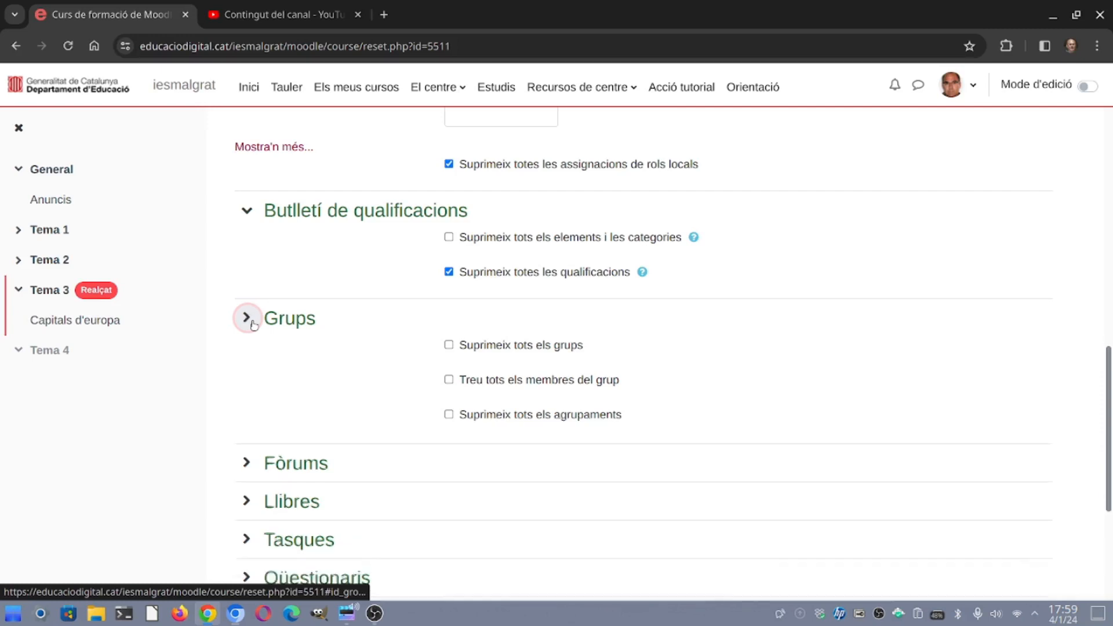
left_click(253, 361)
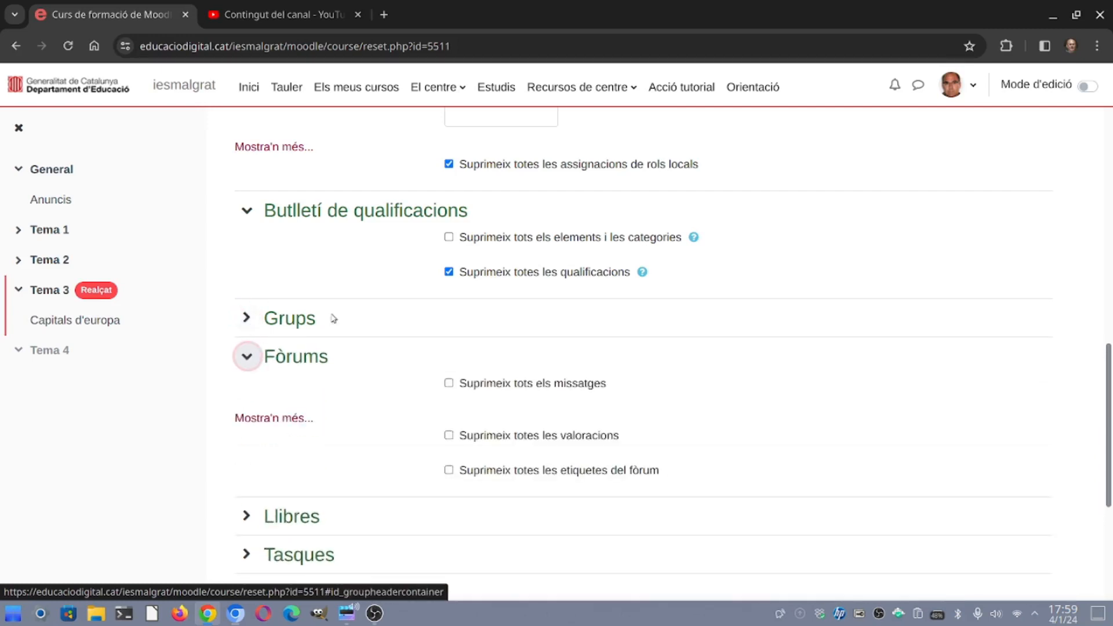
scroll(345, 316, "down", 3)
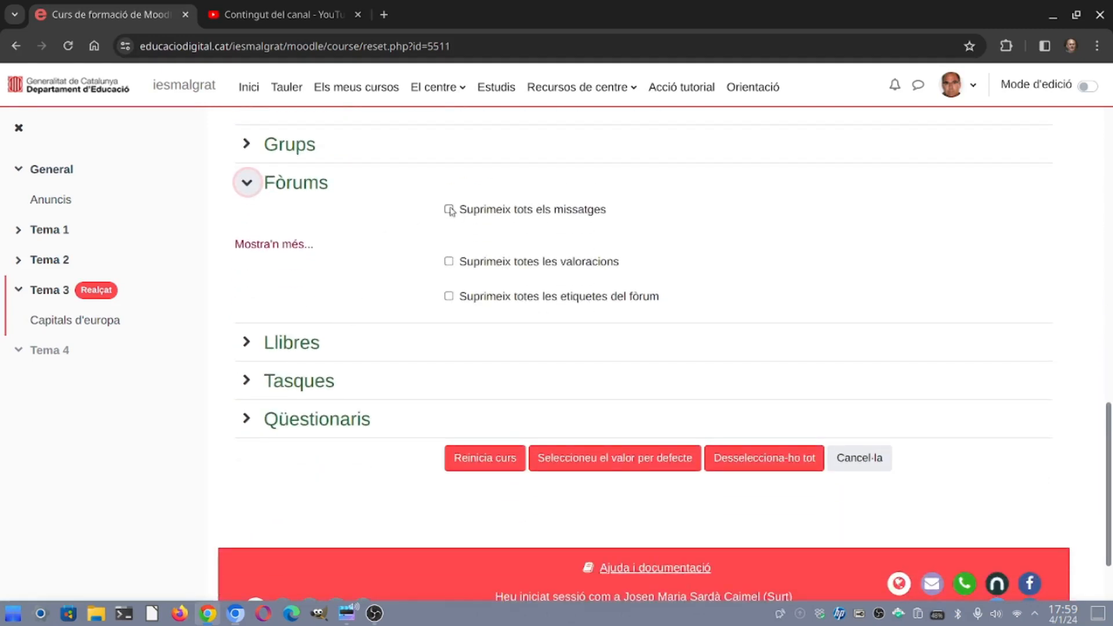
left_click(450, 210)
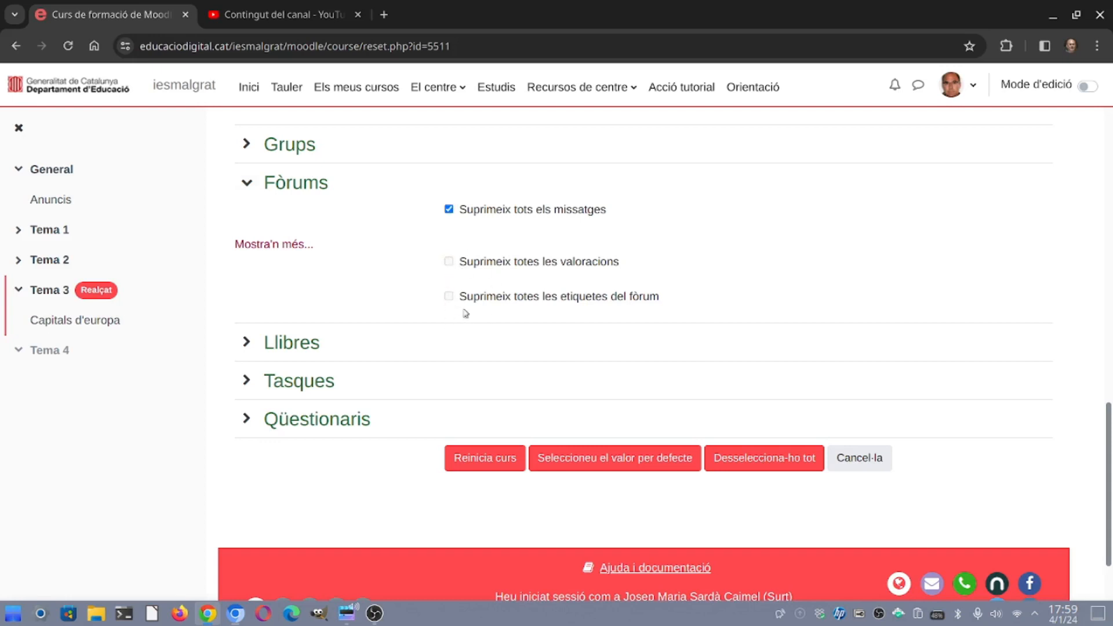
left_click(243, 187)
Check the Llibres option, and mark all submissions, user exceptions and group exceptions for deletion under Tasques.
left_click(247, 246)
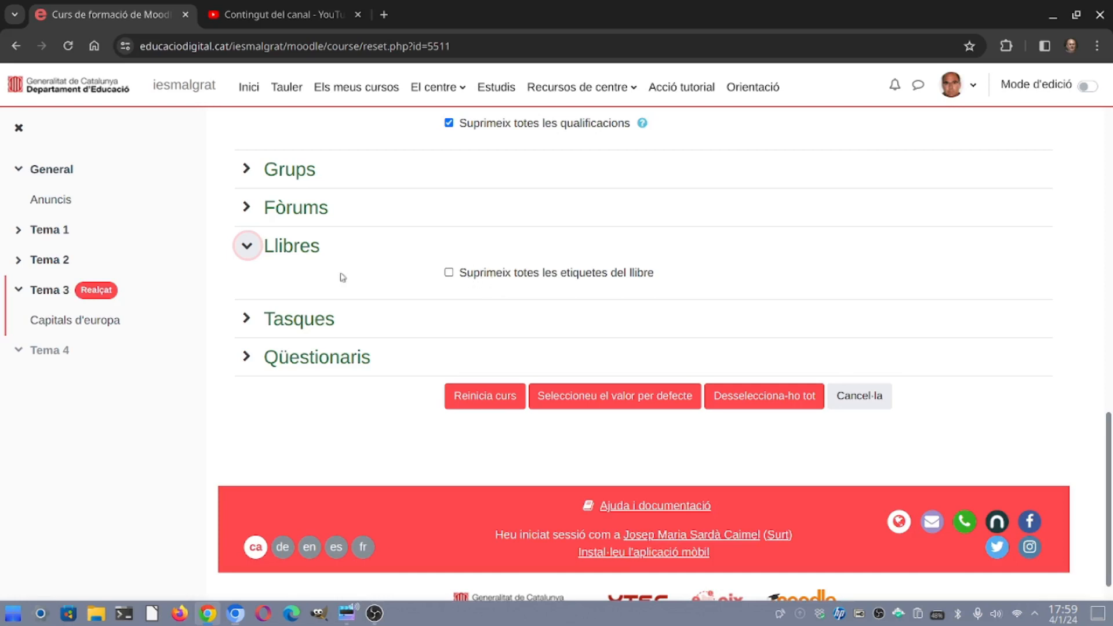
left_click(247, 245)
left_click(247, 284)
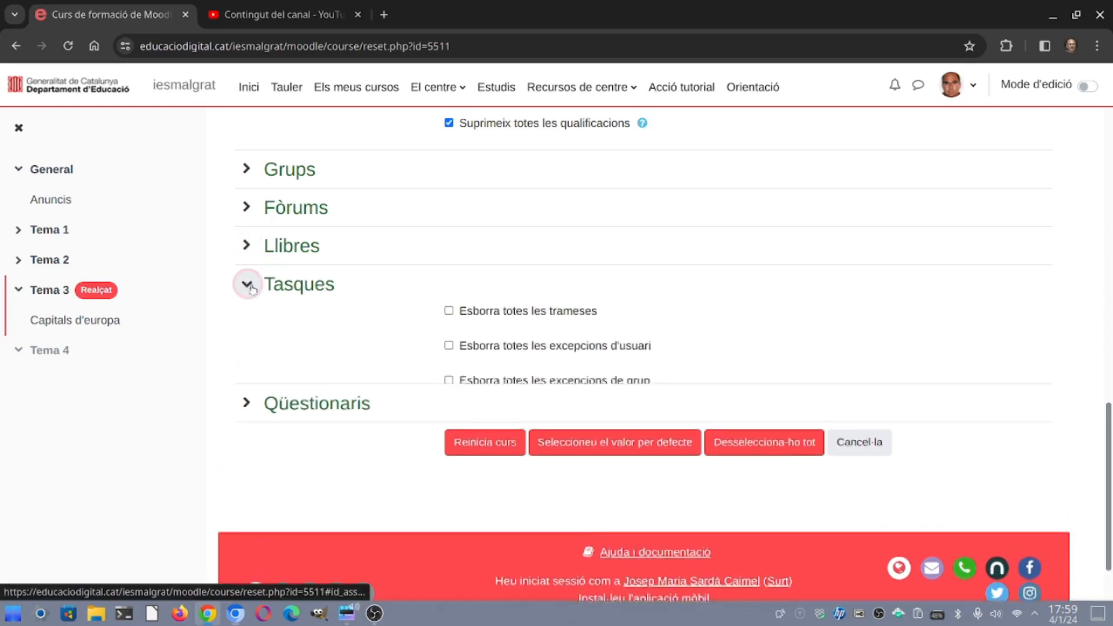
left_click(450, 312)
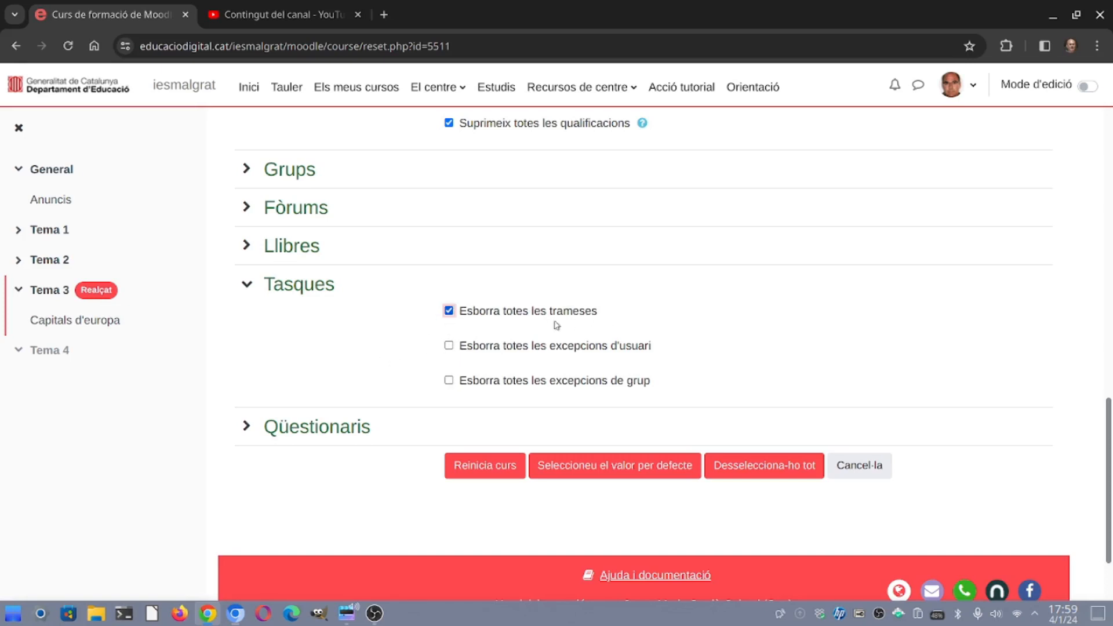
left_click(449, 347)
left_click(451, 383)
Mark all quiz attempts, user exceptions and group exceptions for deletion under Qüestionaris.
scroll(290, 346, "down", 2)
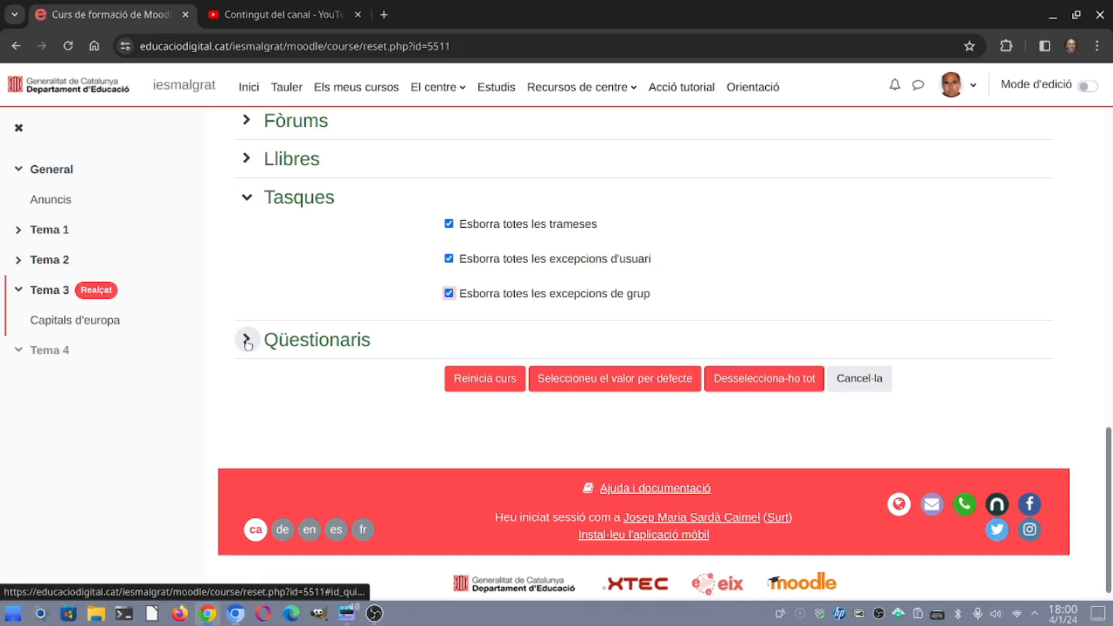
left_click(246, 340)
scroll(319, 262, "down", 2)
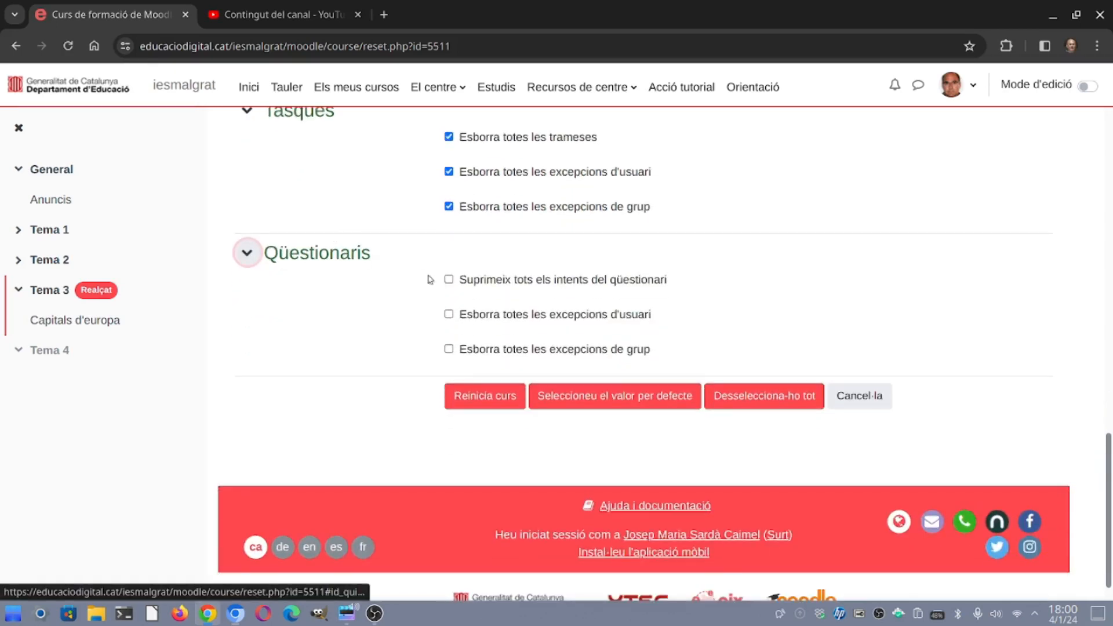
left_click(449, 280)
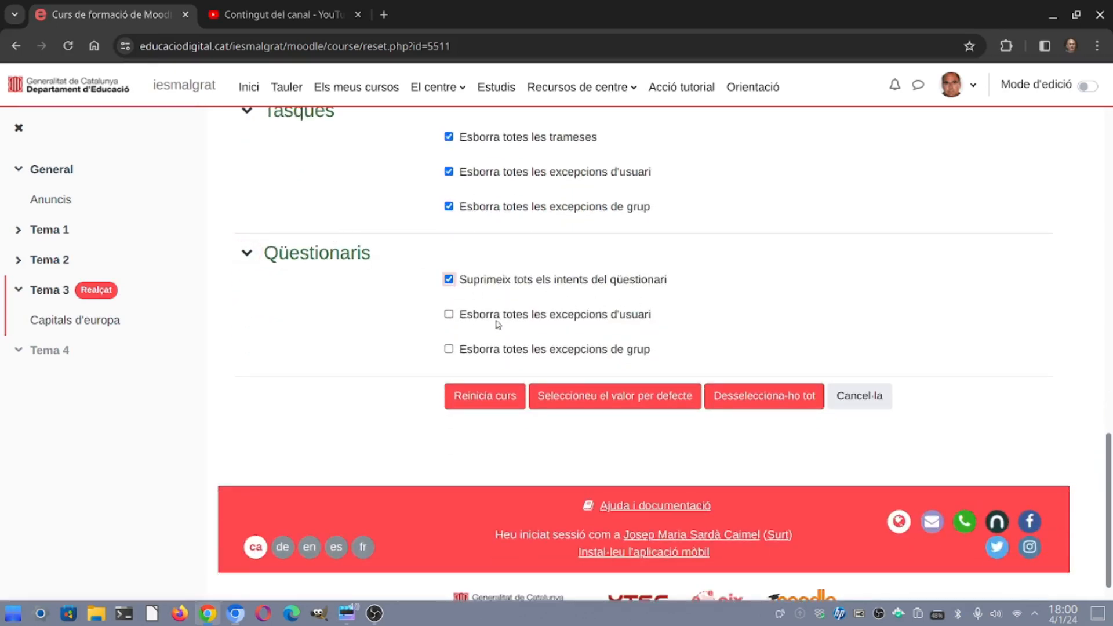
left_click(449, 315)
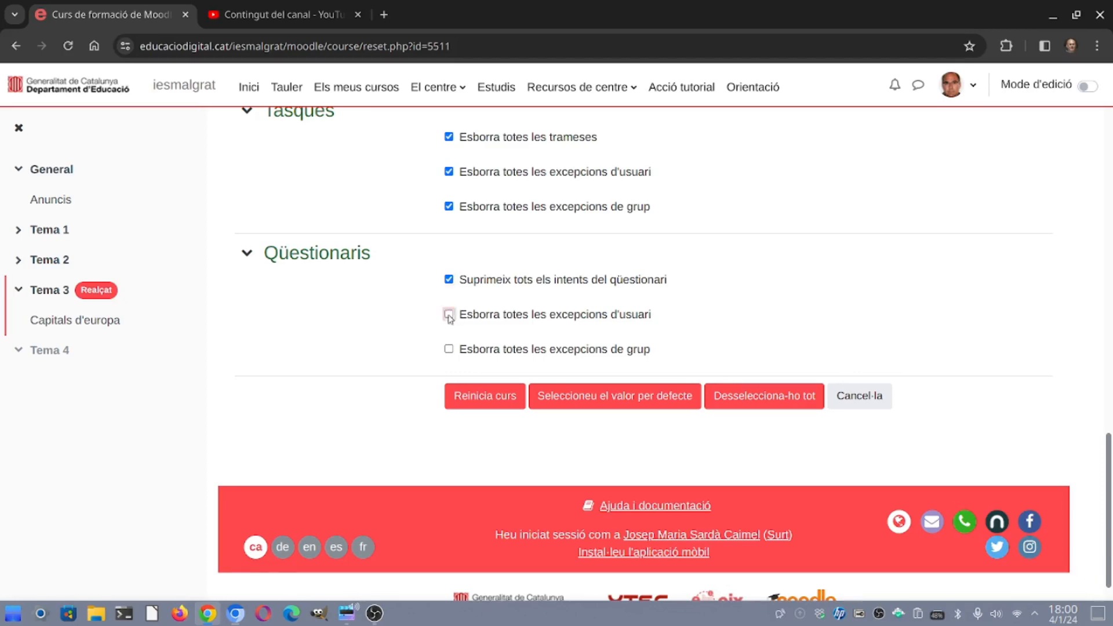
left_click(449, 350)
scroll(399, 316, "up", 5)
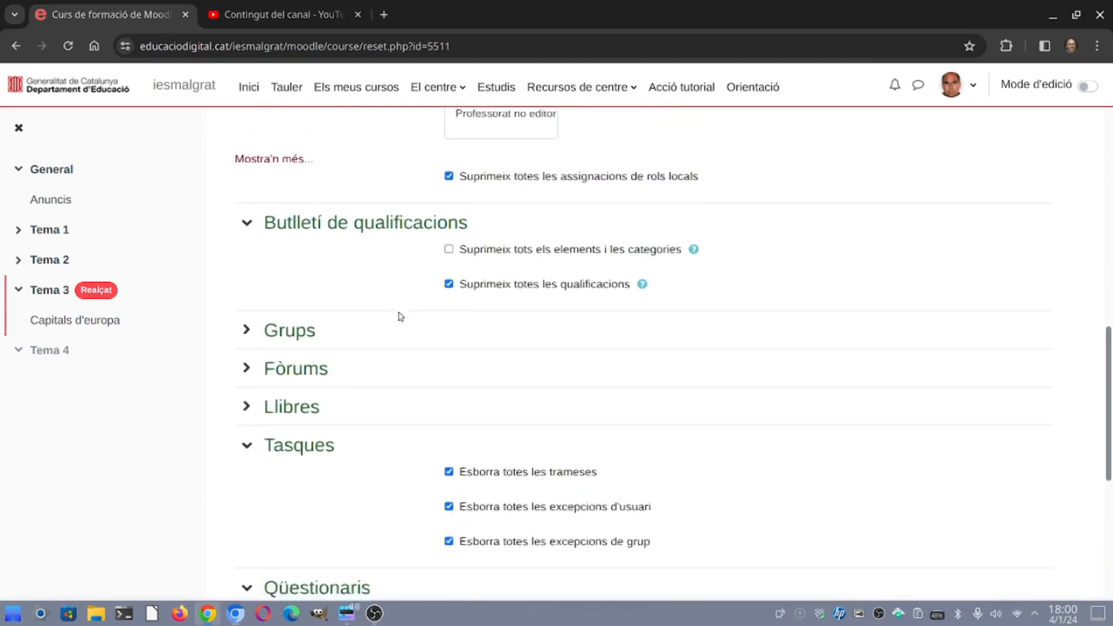
Reset the course with the chosen options, review the table of completed reset tasks, and continue back to the course page.
scroll(399, 316, "down", 5)
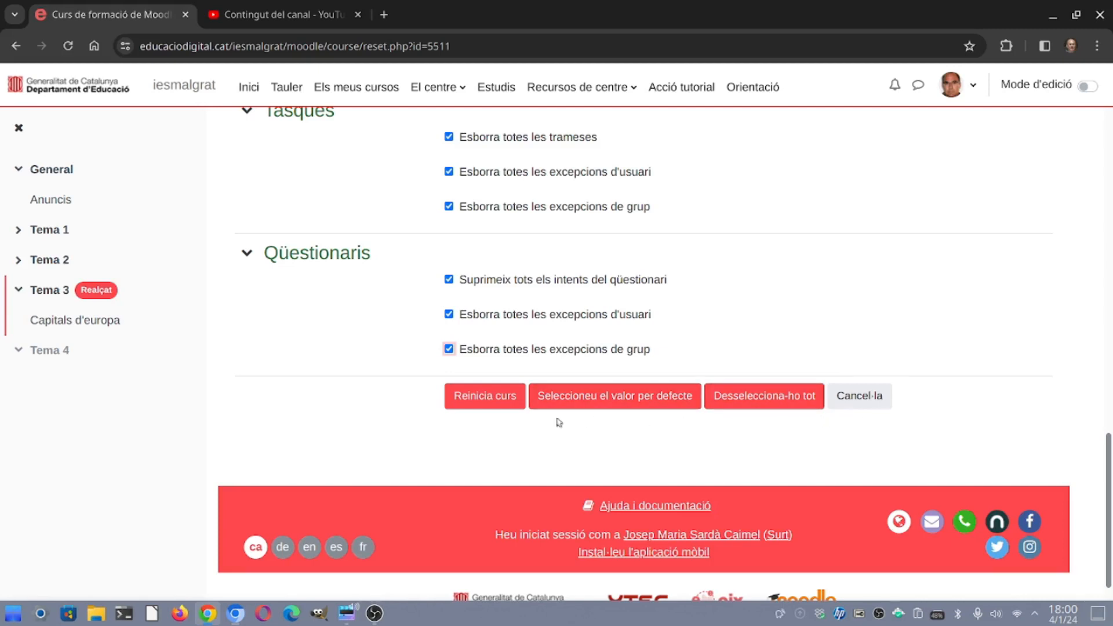
left_click(499, 399)
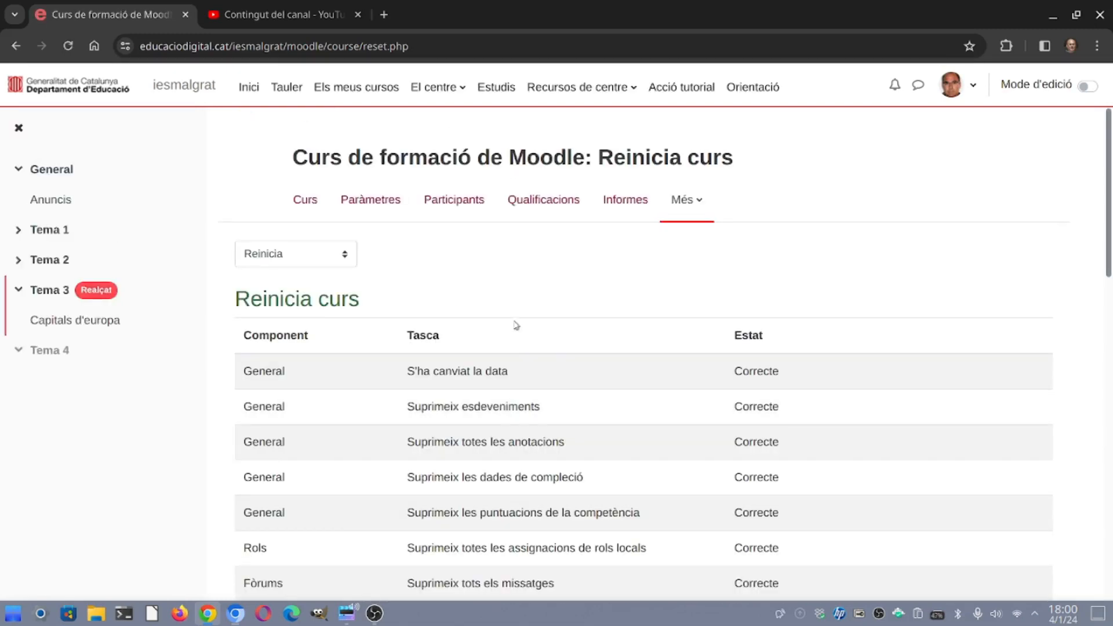
scroll(514, 316, "down", 15)
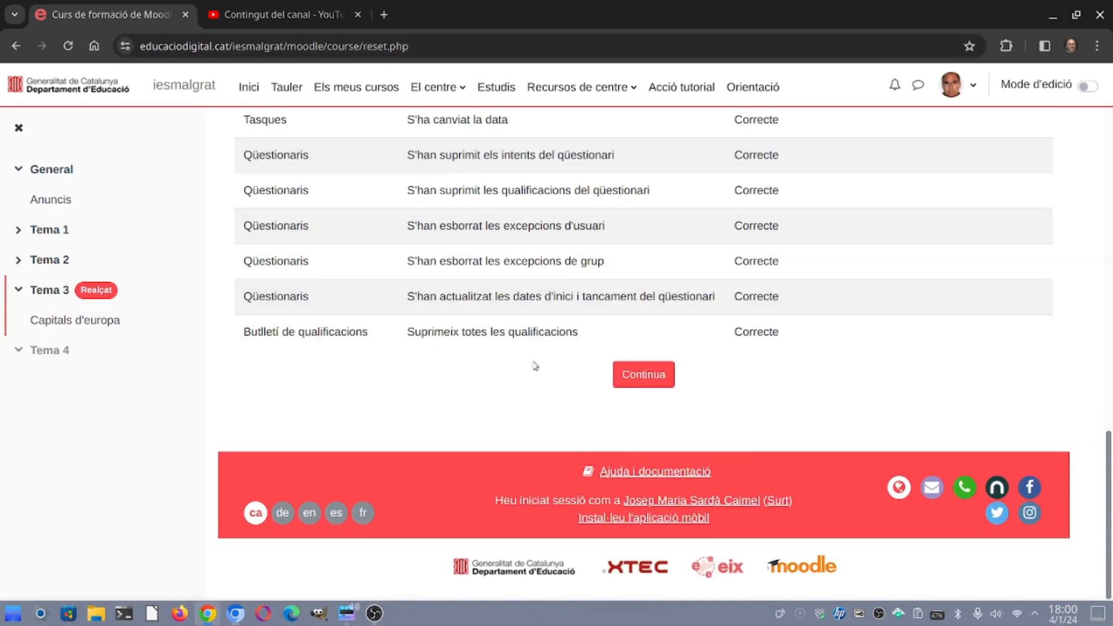
left_click(652, 371)
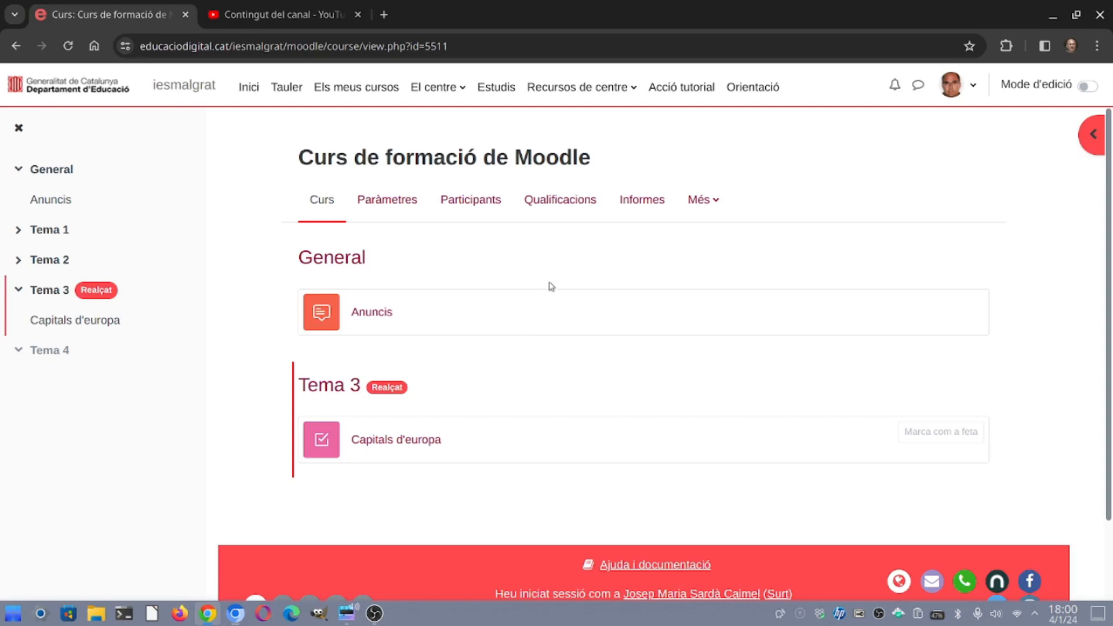
scroll(585, 316, "down", 3)
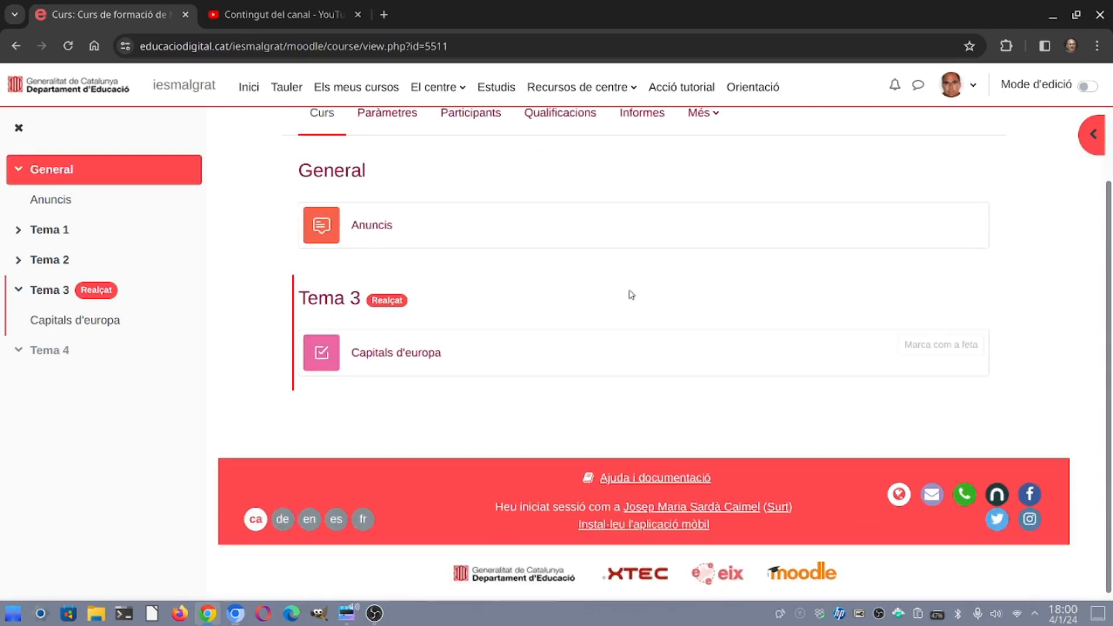
scroll(532, 350, "up", 1)
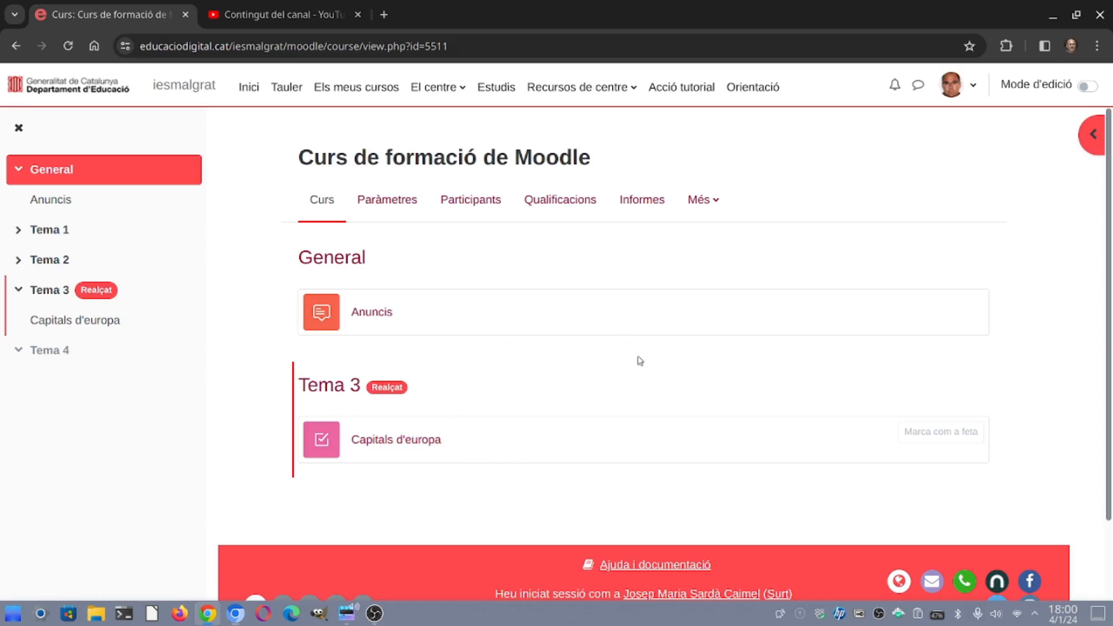
scroll(638, 355, "down", 2)
scroll(636, 342, "up", 2)
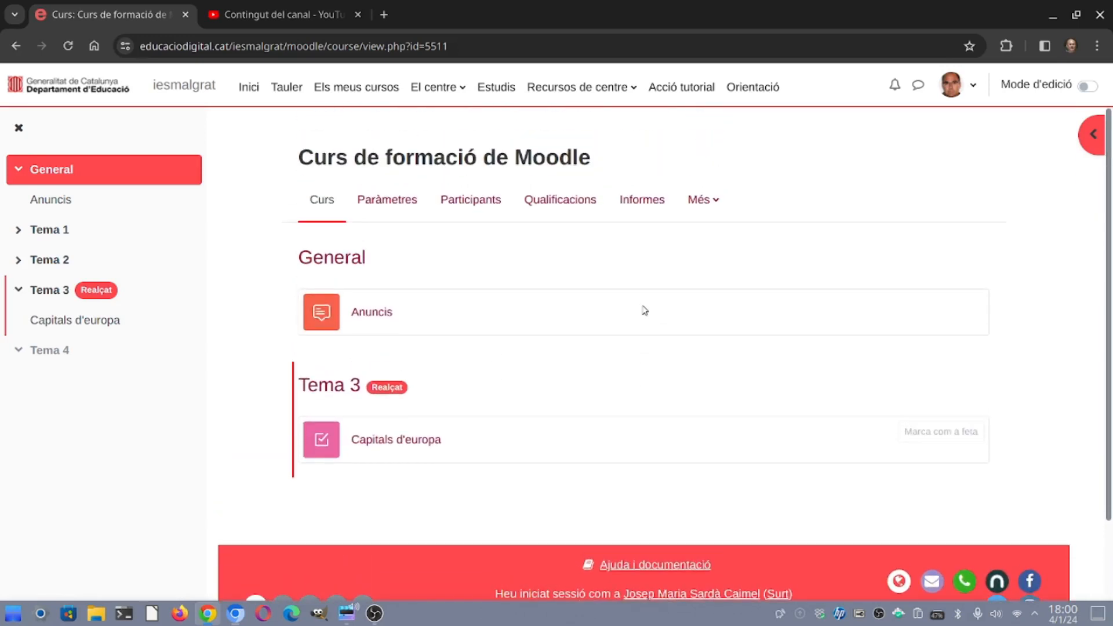